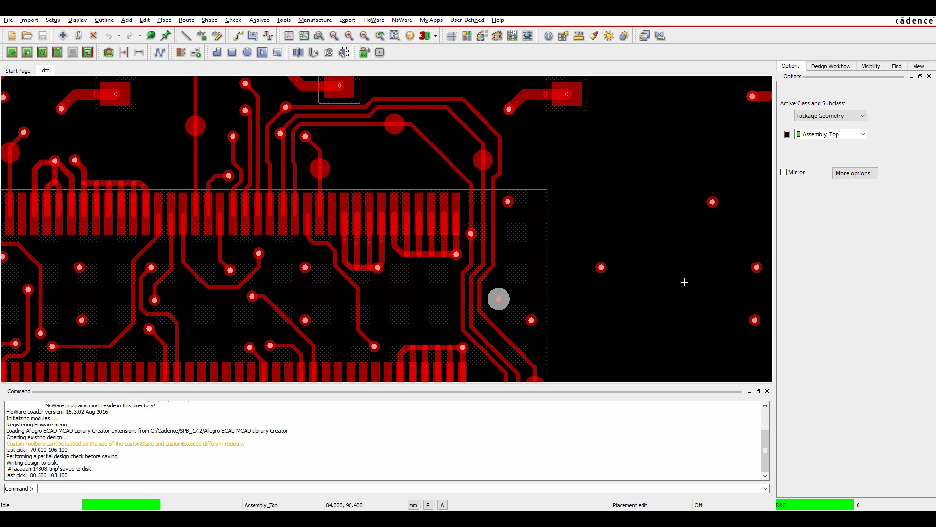
Open Constraint Manager and browse the DFT set's Outline, Spacing and Probe worksheets, ending on Mask and Silkscreen
left_click(512, 35)
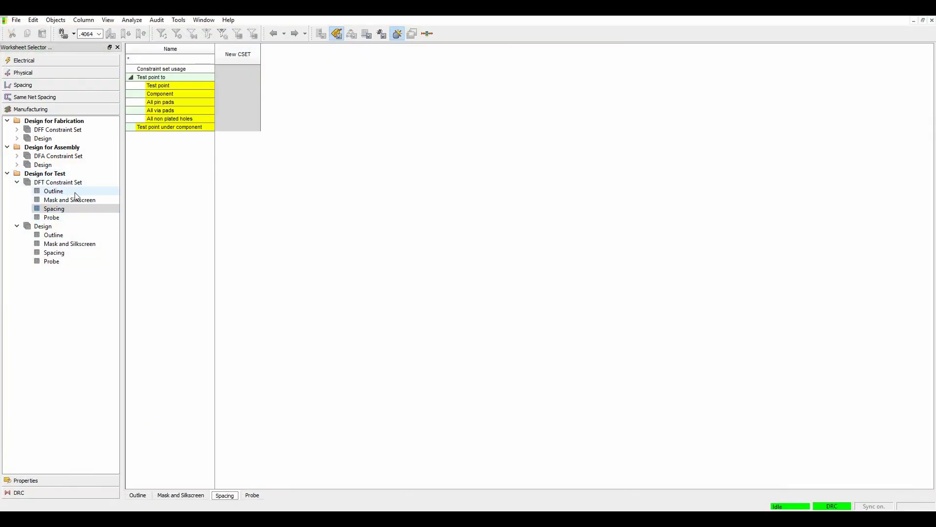
left_click(55, 192)
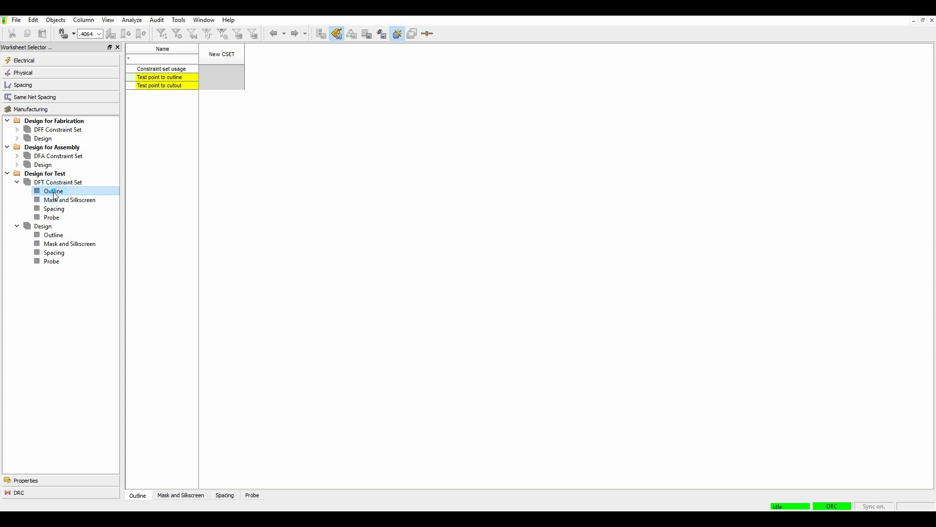
left_click(57, 201)
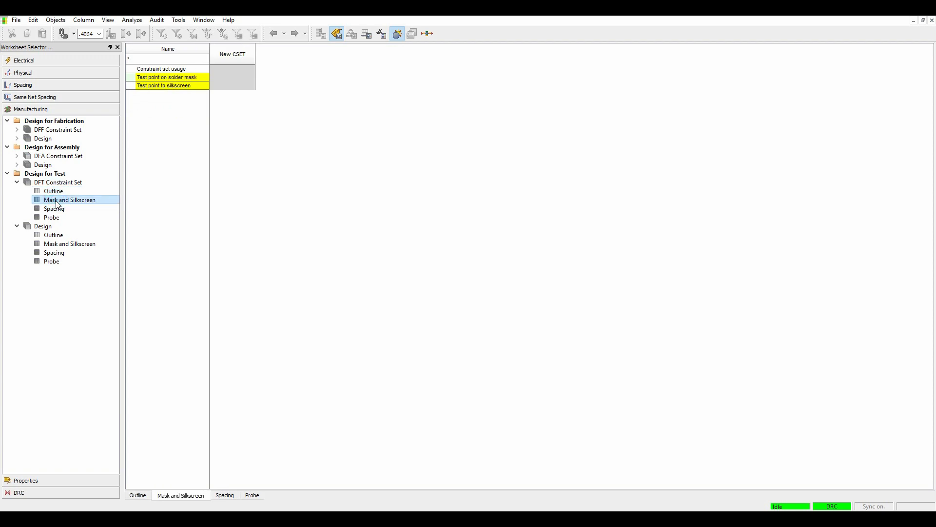
left_click(56, 210)
left_click(54, 218)
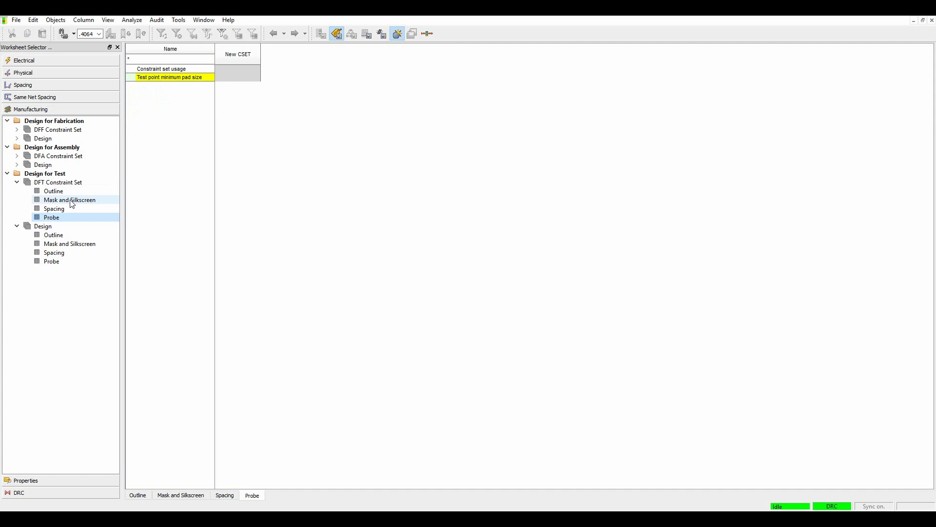
left_click(71, 201)
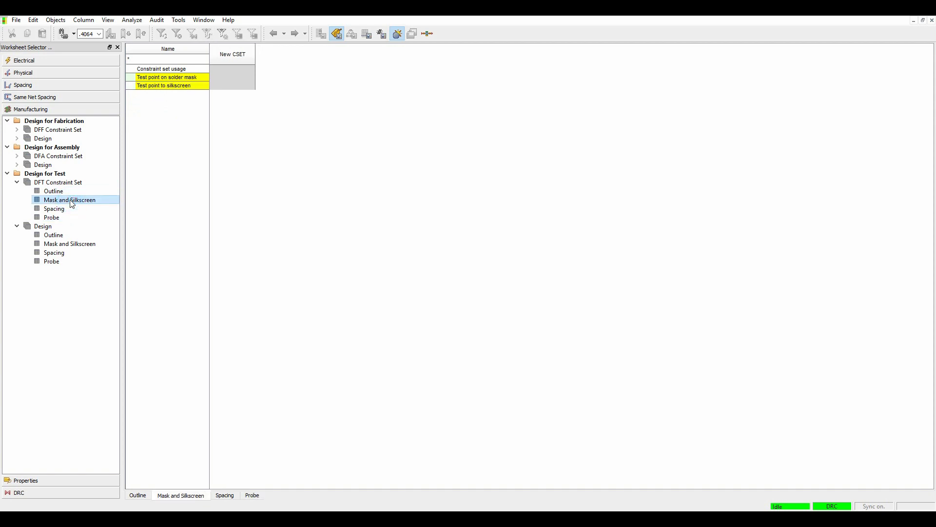
Add the new set Dftmcs1 with test point on solder mask On and test point to silkscreen 0.1
left_click(234, 78)
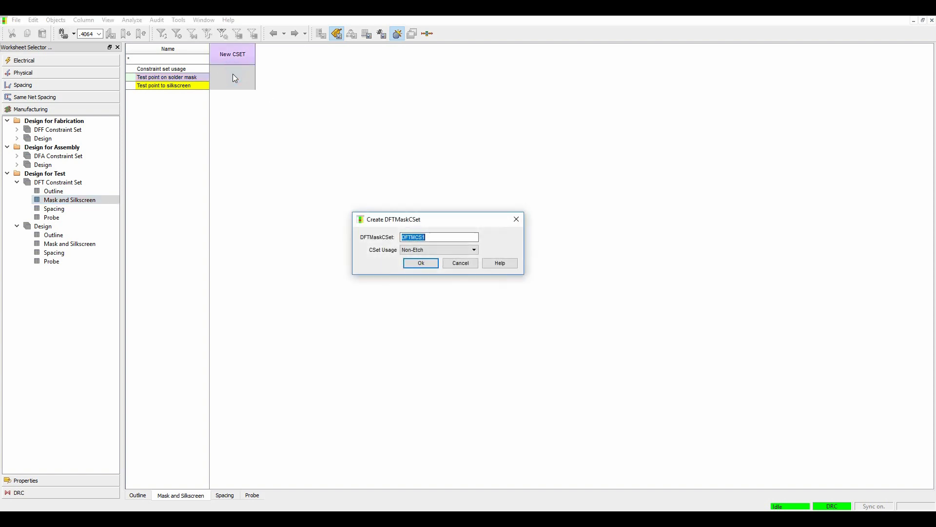
left_click(421, 263)
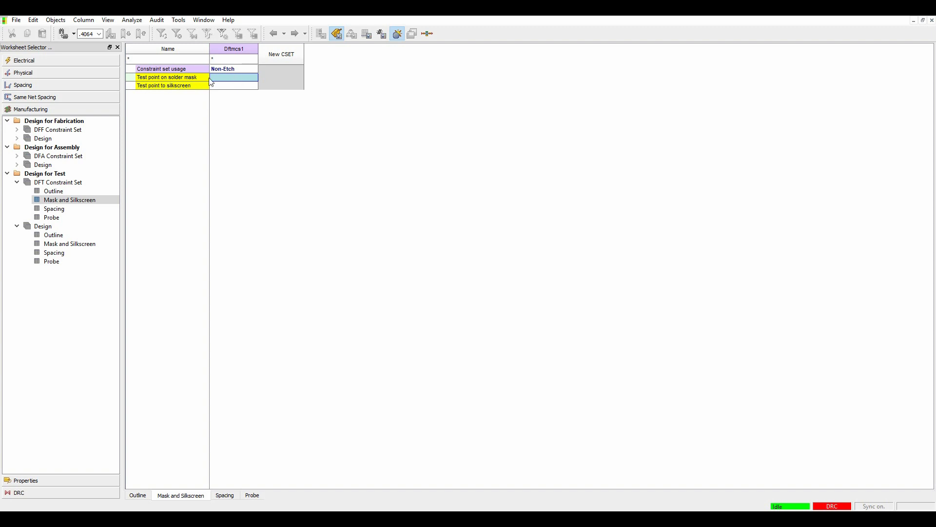
left_click(234, 77)
left_click(221, 76)
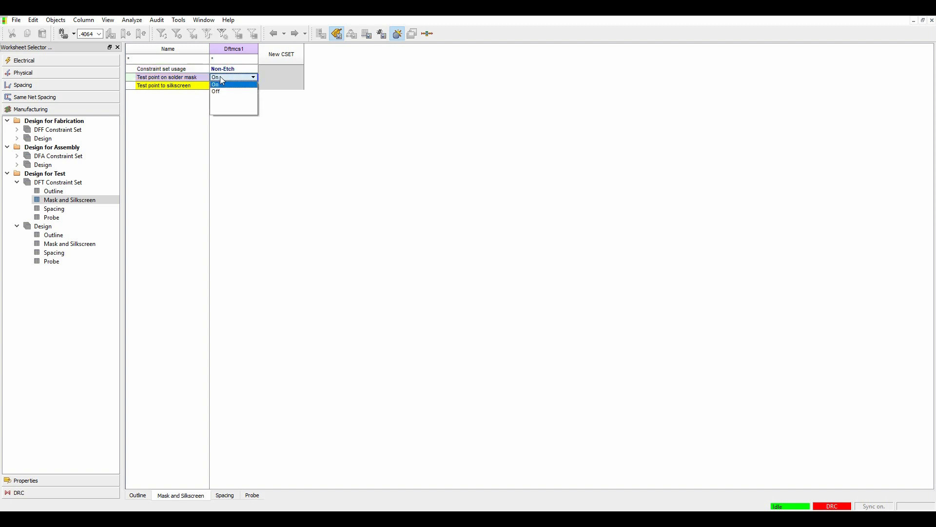
left_click(222, 85)
left_click(235, 85)
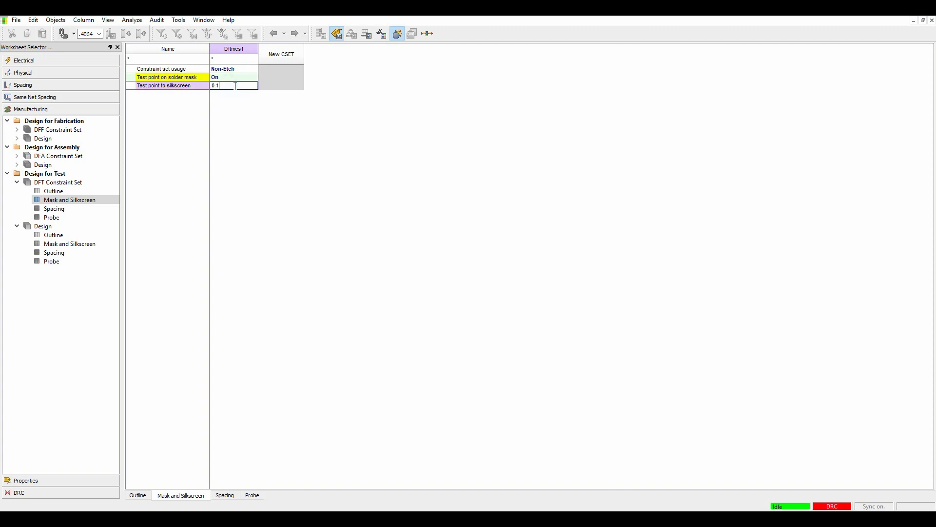
type("0.1")
key("Return")
In the design Mask and Silkscreen table, make SOLDERMASK_BOTTOM under Primary > Mask reference Dftmcs1
left_click(84, 244)
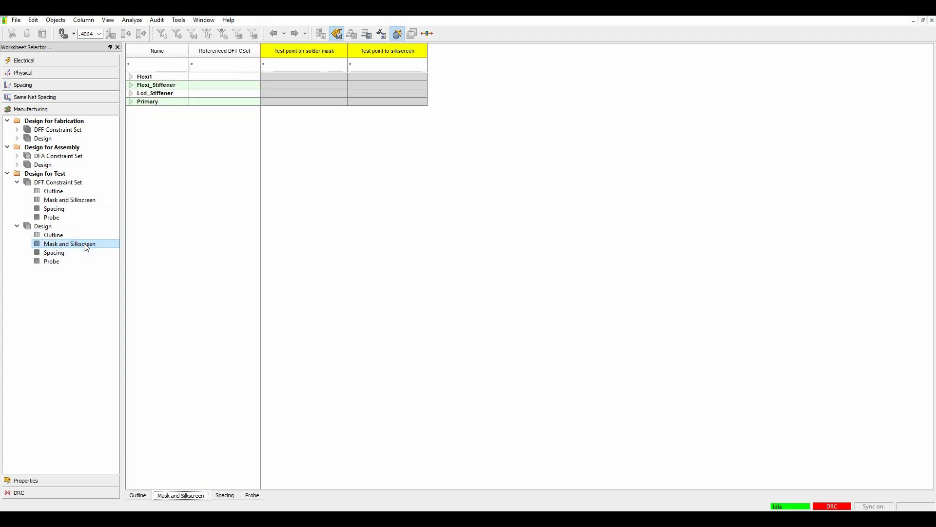
left_click(130, 102)
left_click(141, 110)
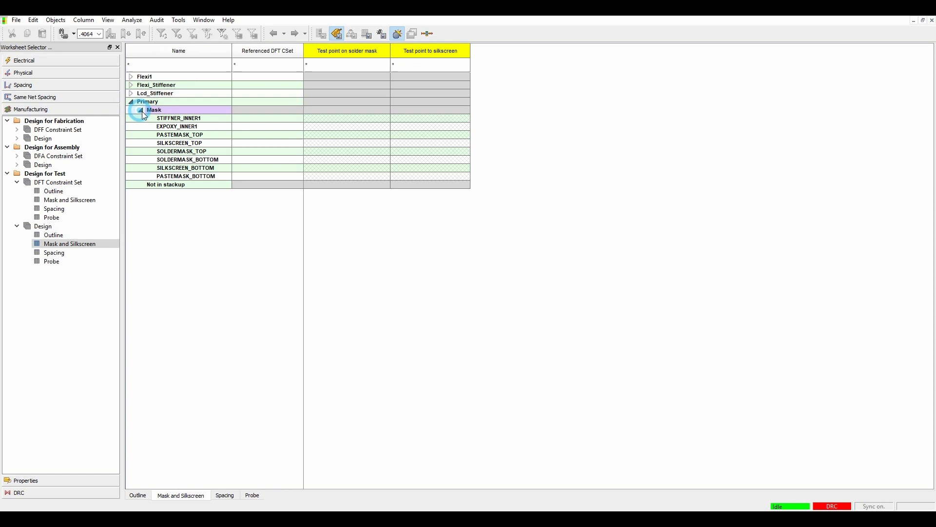
left_click(254, 161)
left_click(253, 161)
left_click(253, 173)
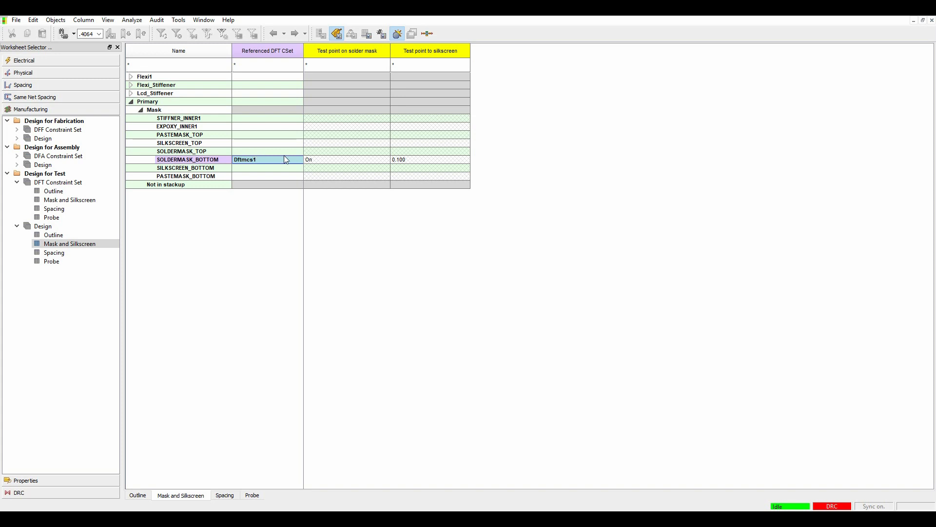
Mark all Design for Test Mask and Silkscreen checks On in Analysis Mode and apply them
left_click(137, 22)
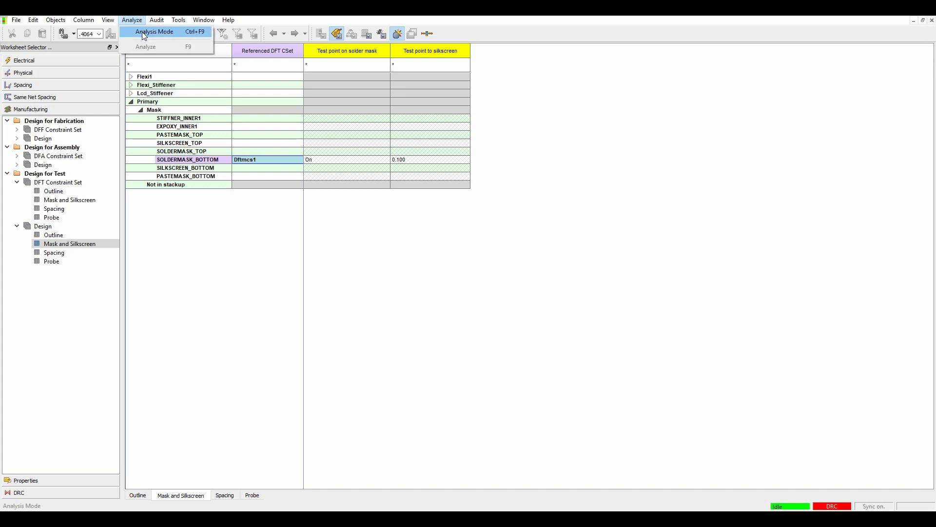
left_click(142, 31)
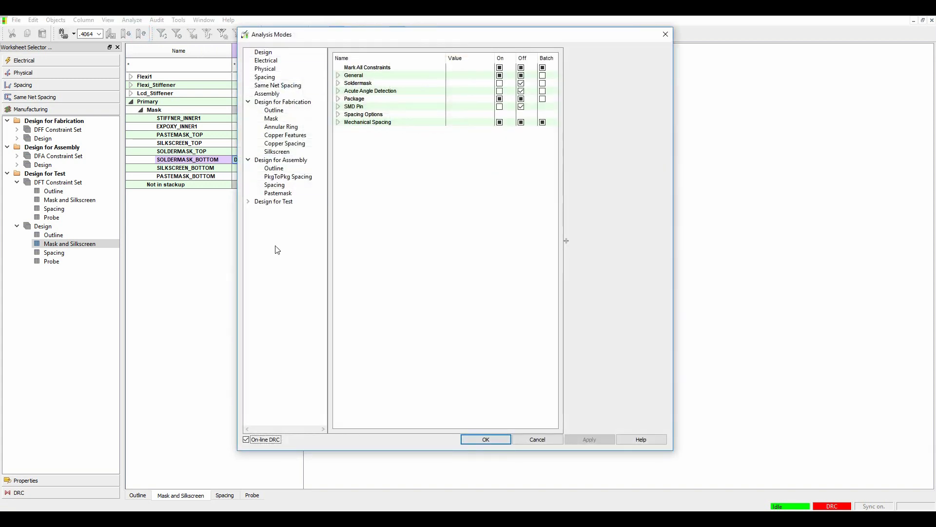
left_click(249, 201)
left_click(276, 219)
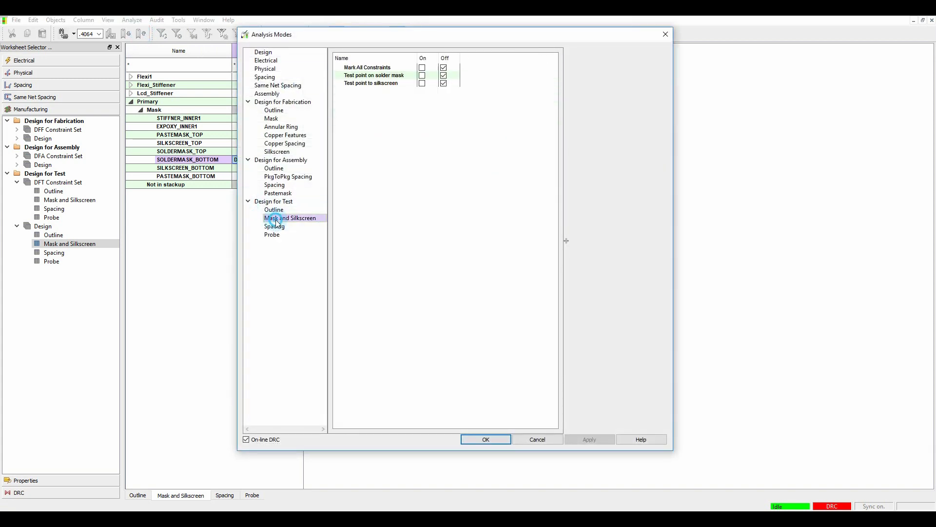
left_click(521, 68)
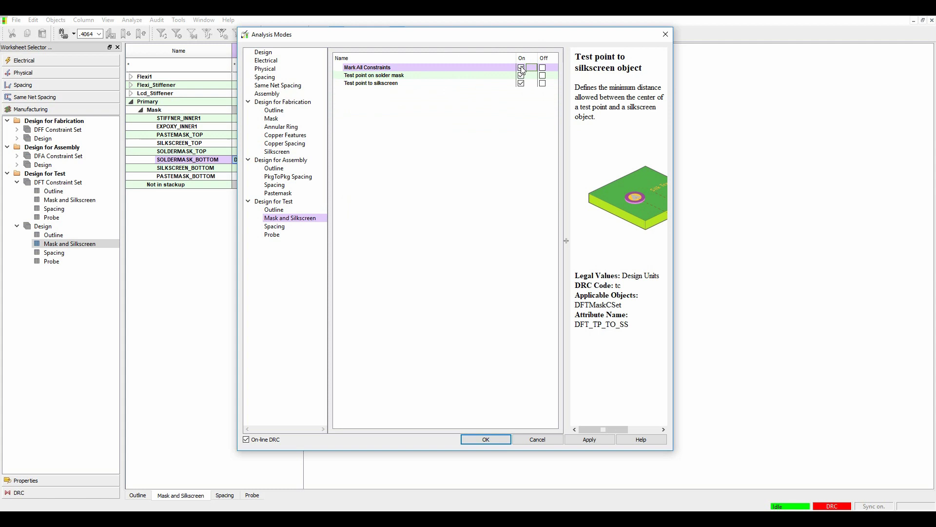
left_click(589, 439)
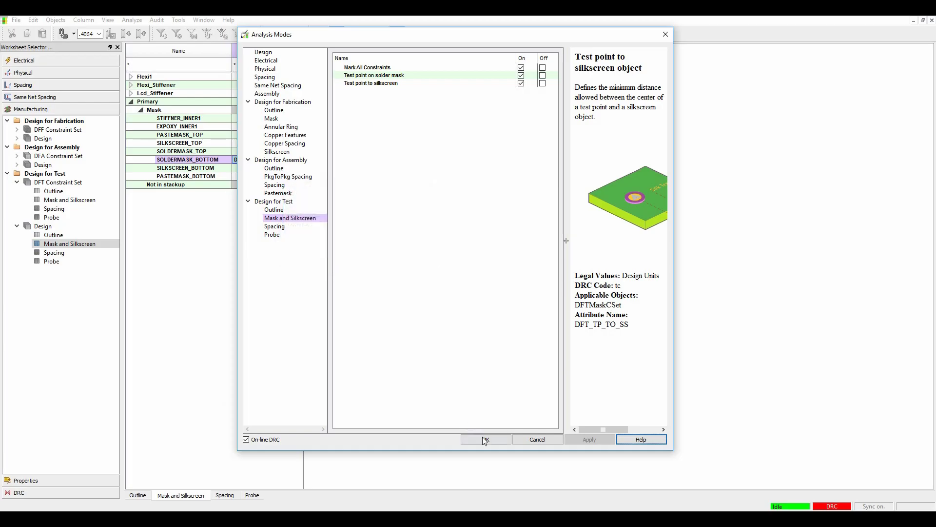
left_click(485, 441)
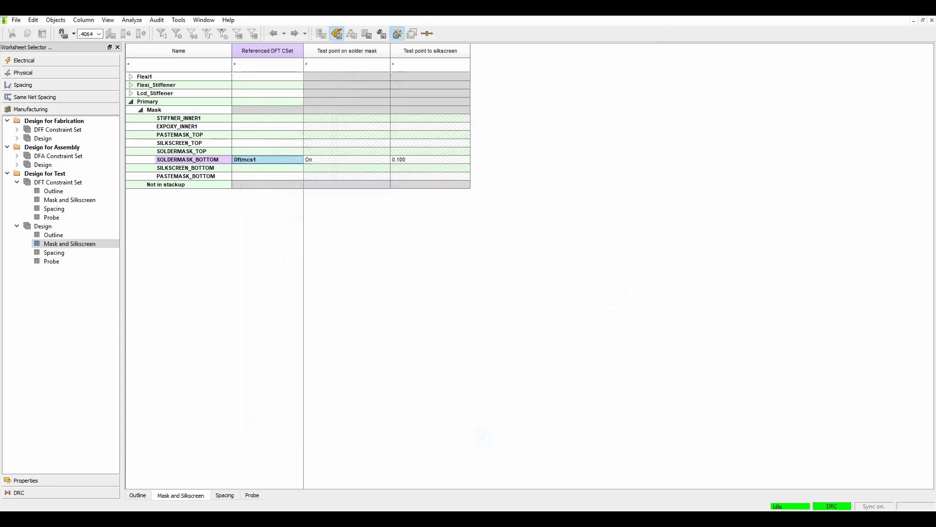
Rerun DRC in the PCB Editor, which reports 9 errors, and show the Soldermask_Bottom layer
key("alt+Tab")
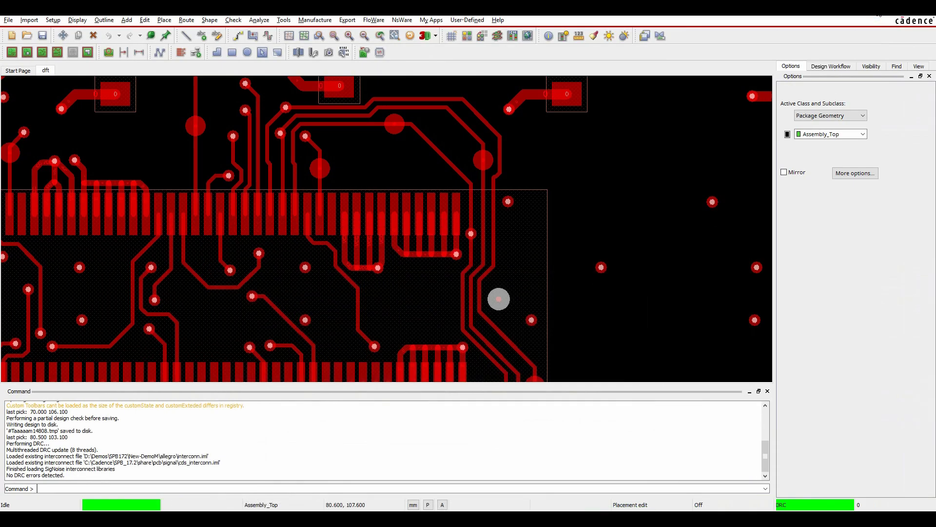
left_click(661, 35)
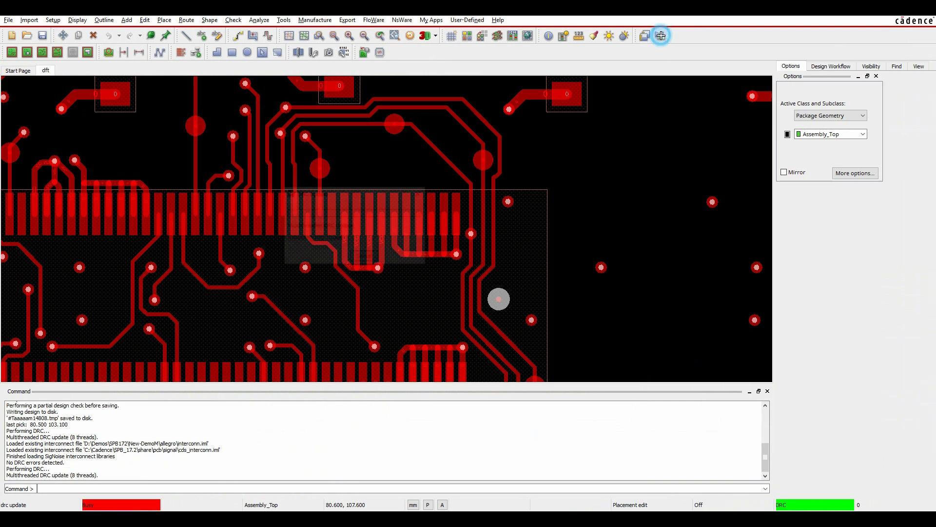
left_click(871, 67)
left_click(927, 298)
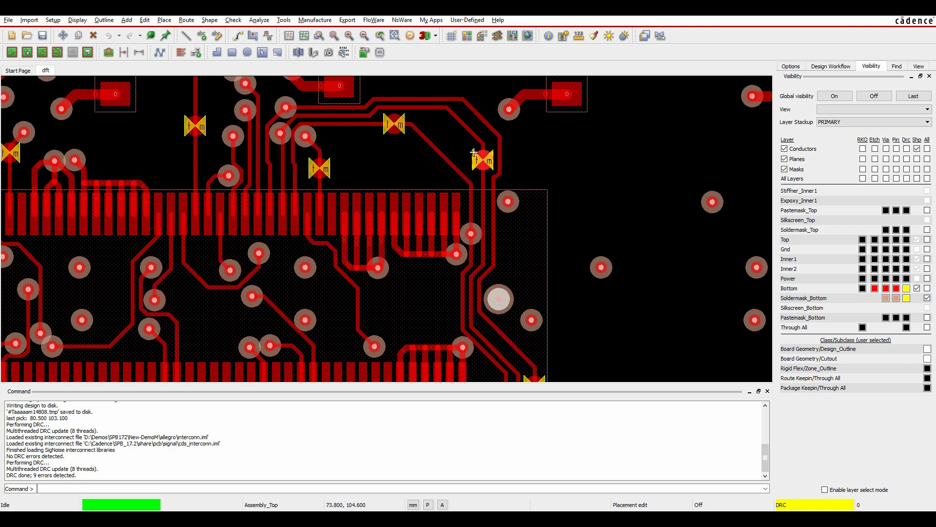
mouse_move(474, 152)
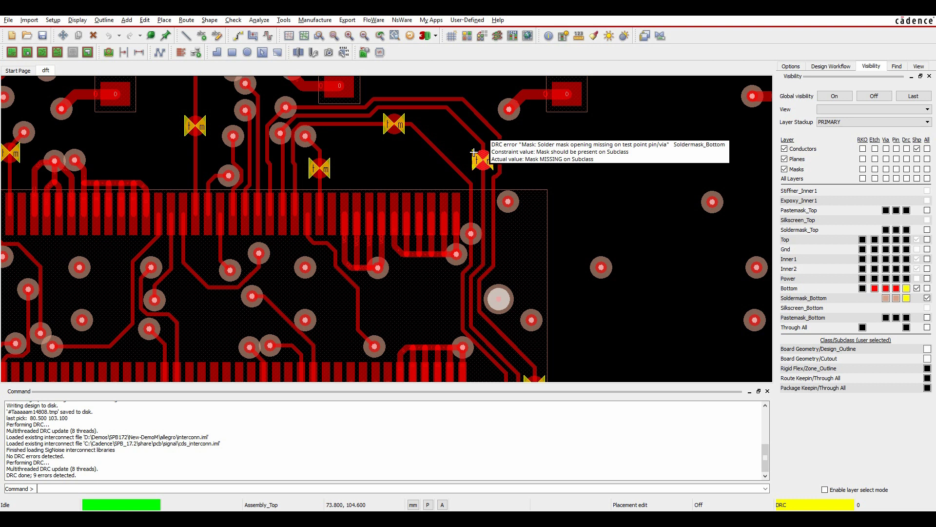
Pick the flagged test pad on the board to open its TESTPAD padstack in Pad Editor
left_click(283, 21)
mouse_move(292, 34)
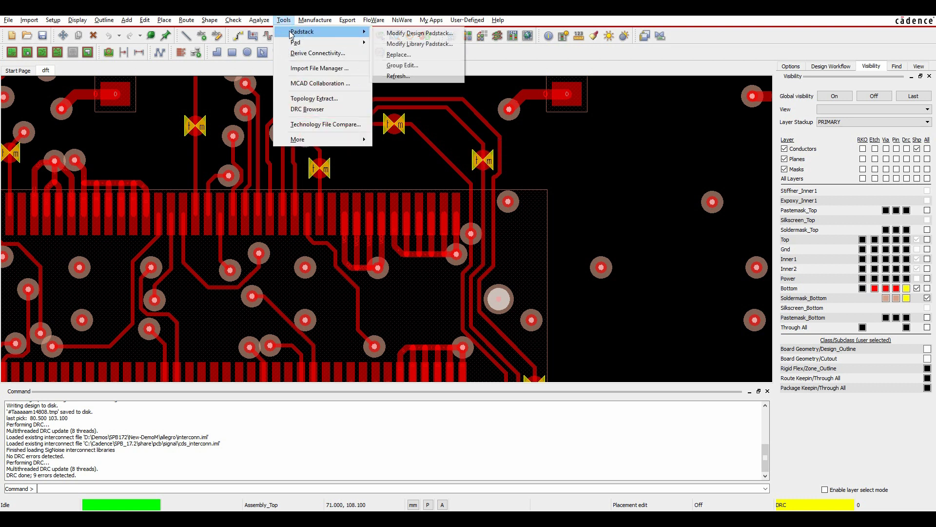
left_click(410, 33)
left_click(481, 160)
right_click(481, 161)
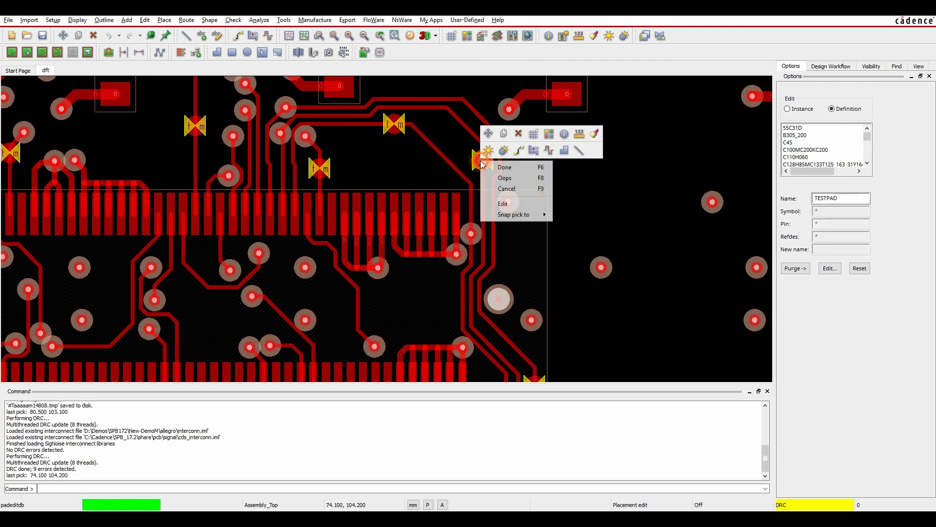
left_click(482, 164)
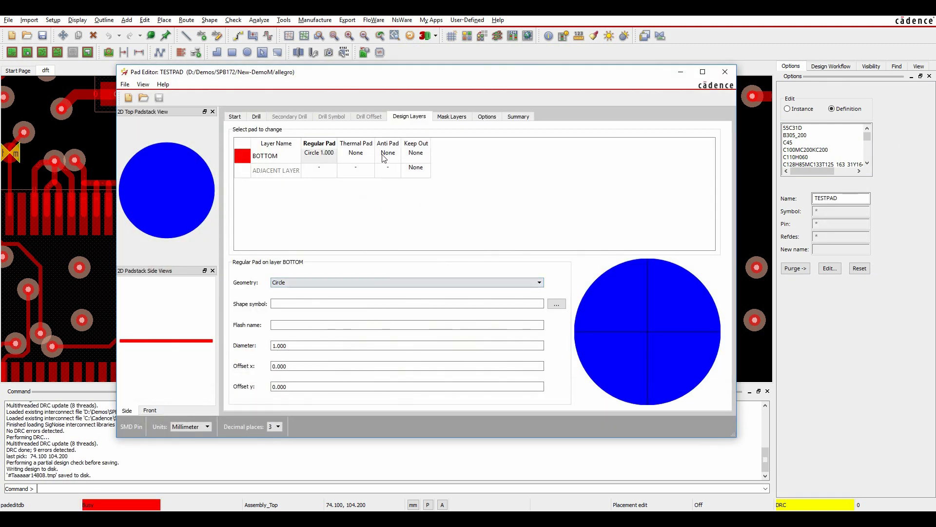
Give TESTPAD a 1.000 diameter pad on SOLDERMASK_BOTTOM and update it to the design
left_click(456, 117)
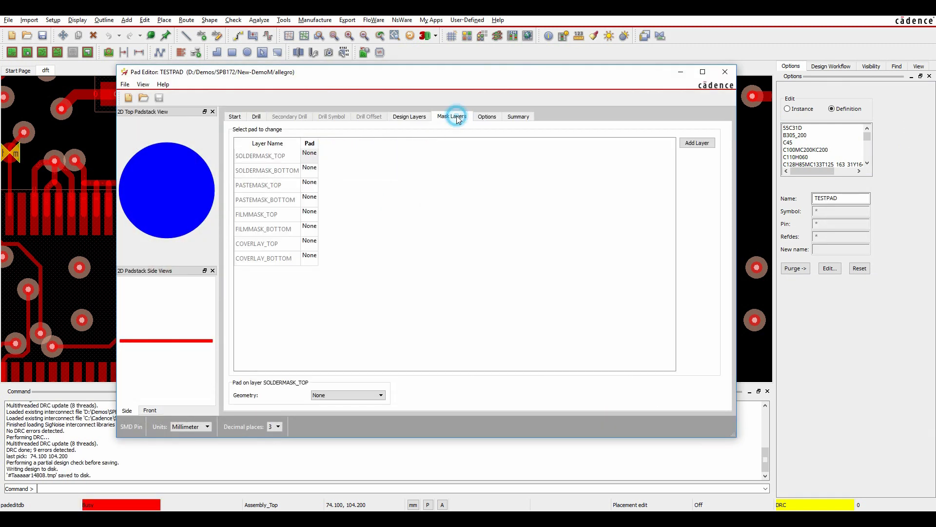
left_click(313, 173)
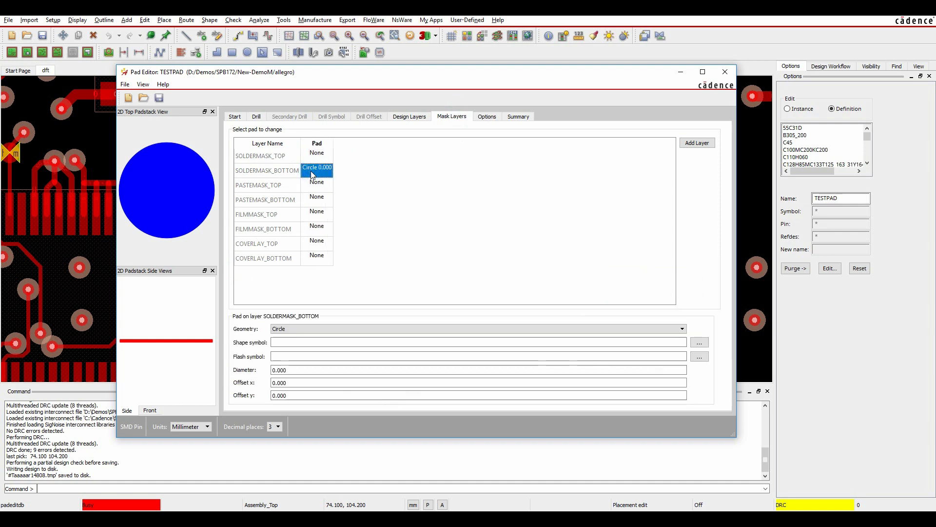
left_click(293, 370)
type("1")
key("Tab")
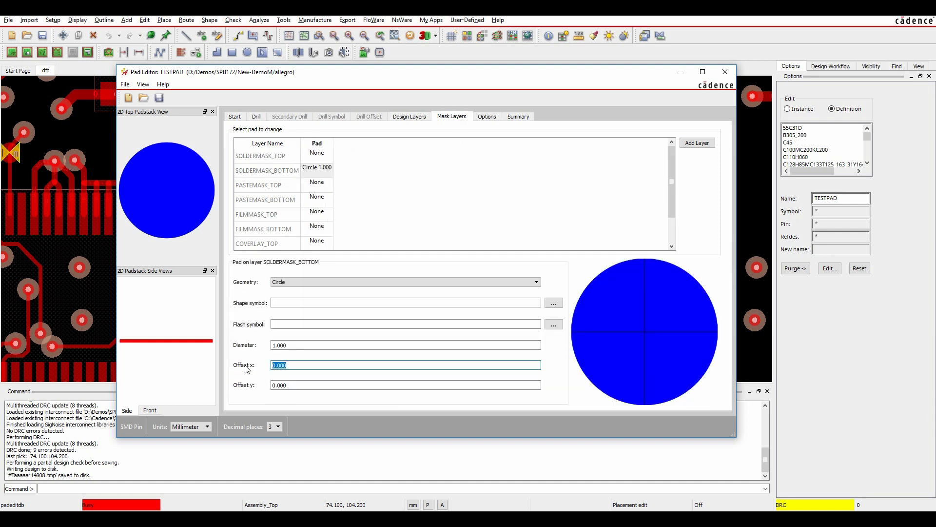
left_click(125, 83)
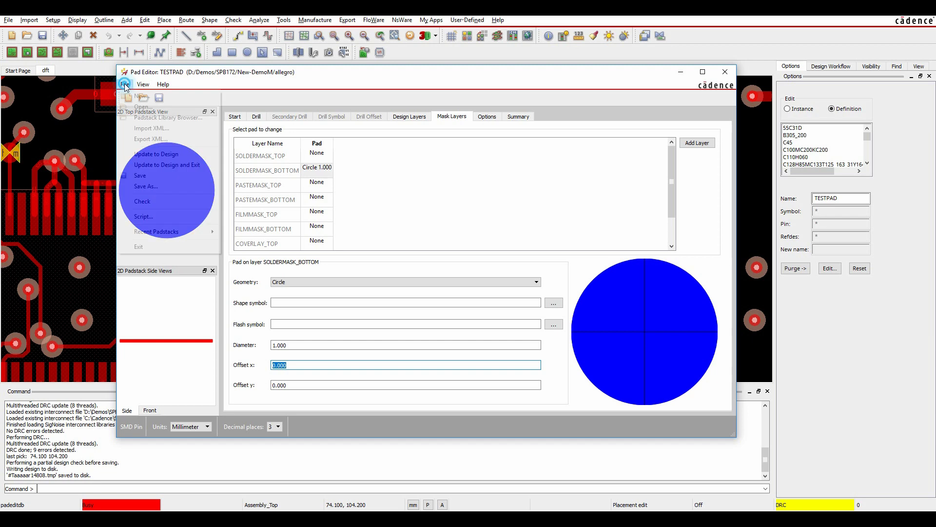
left_click(164, 166)
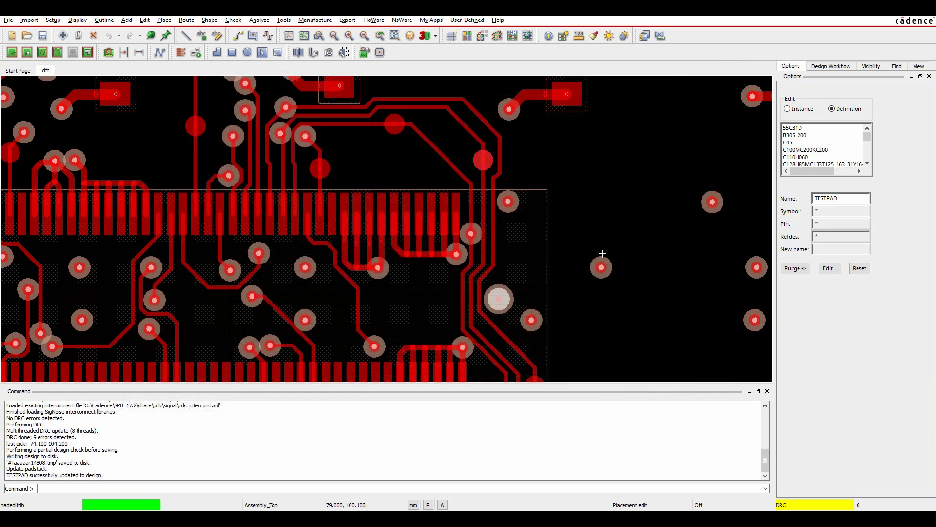
left_click(614, 163)
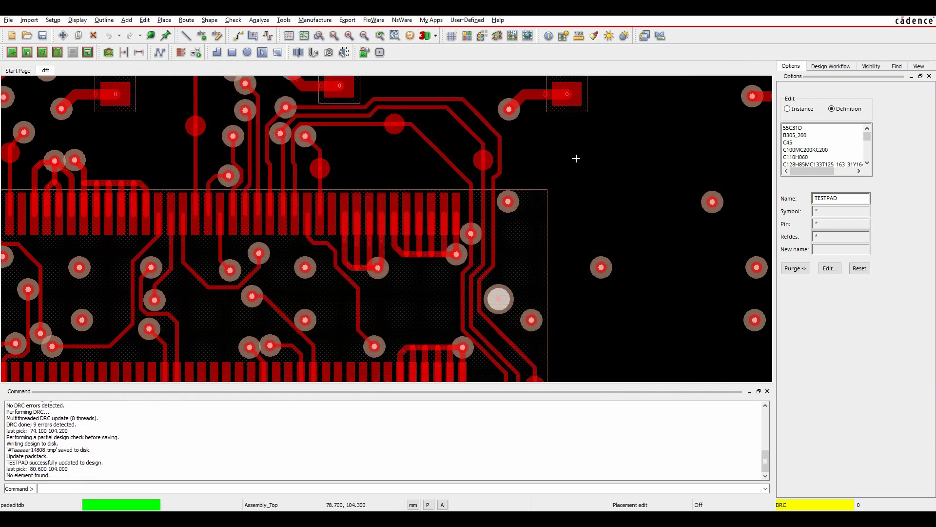
Dismiss the busy-host prompt, finish the pending board command, and reopen Constraint Manager
left_click(512, 36)
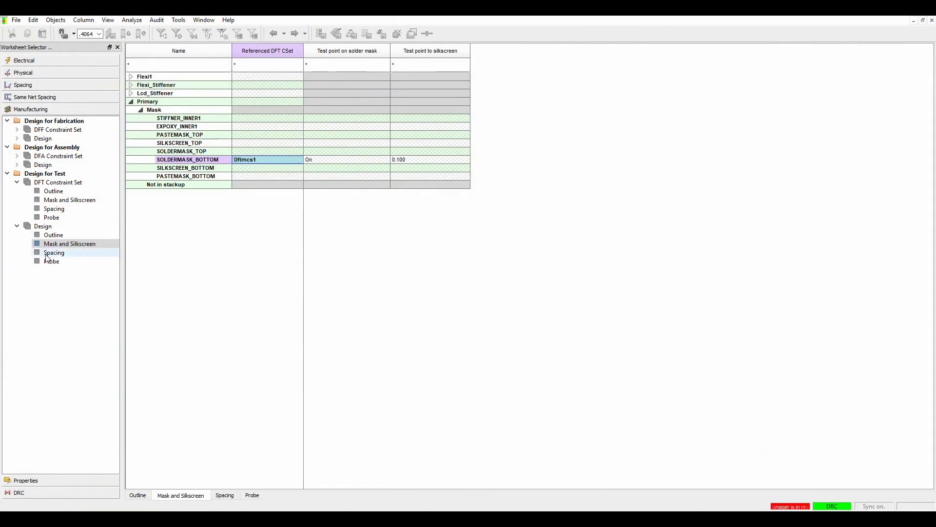
left_click(53, 208)
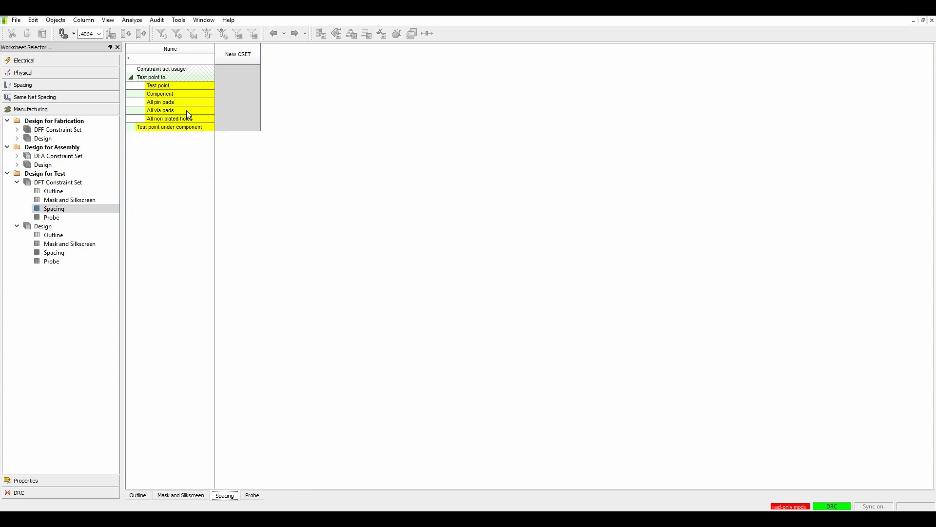
left_click(237, 129)
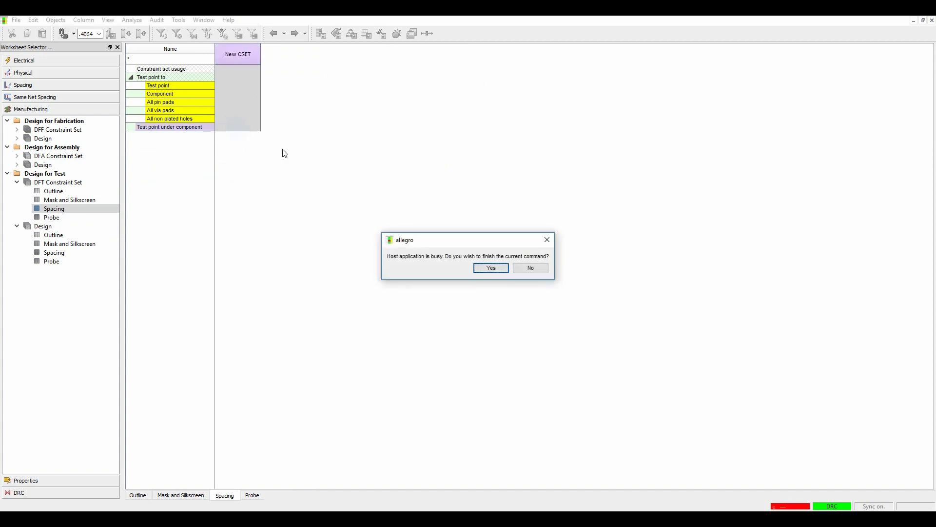
left_click(537, 272)
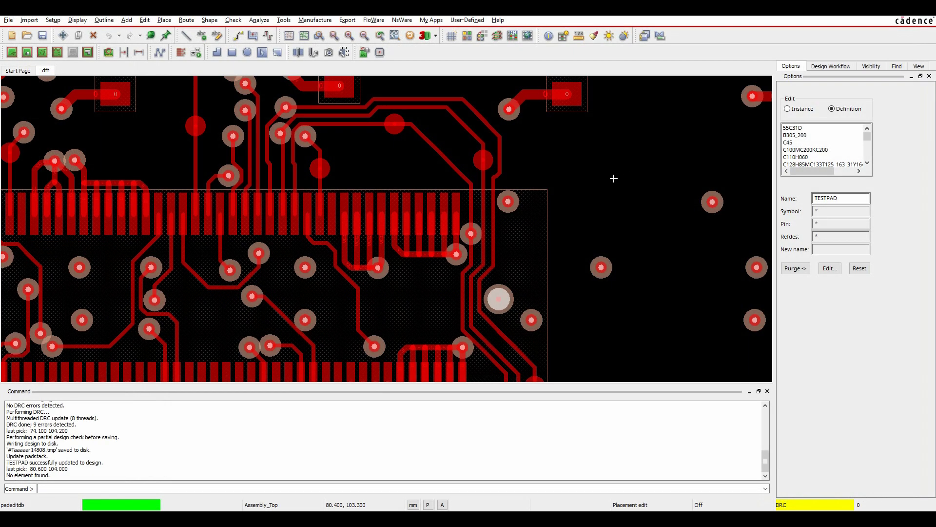
right_click(614, 179)
left_click(630, 180)
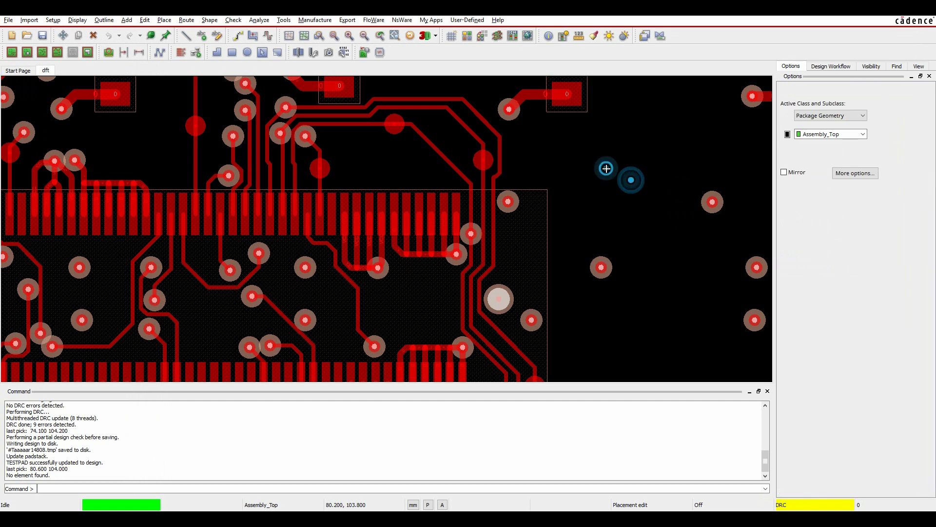
left_click(513, 37)
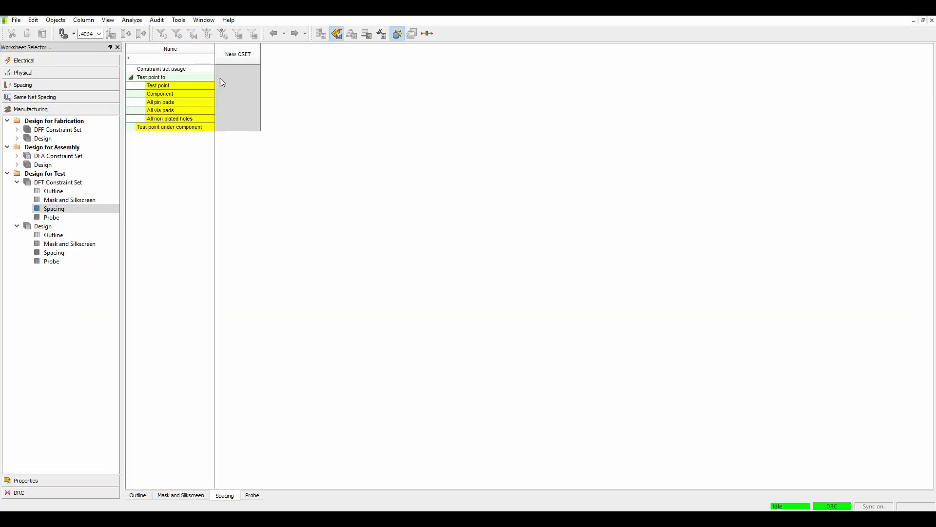
Create spacing set Dftscs1 with the default name and turn Test point under component On
left_click(232, 80)
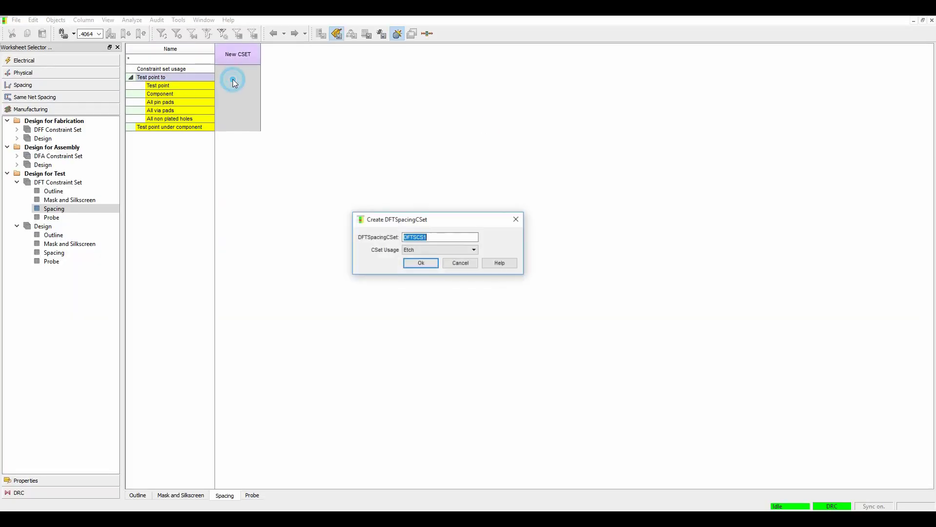
left_click(418, 266)
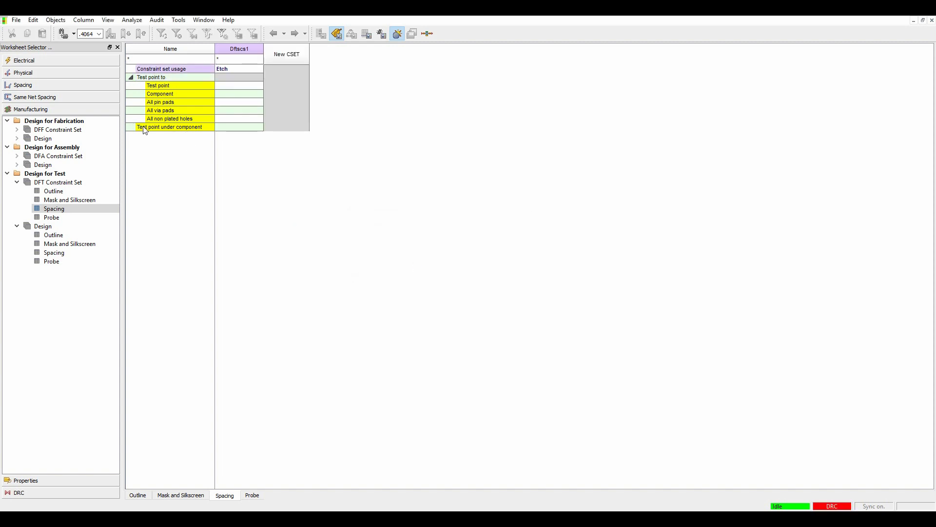
left_click(235, 126)
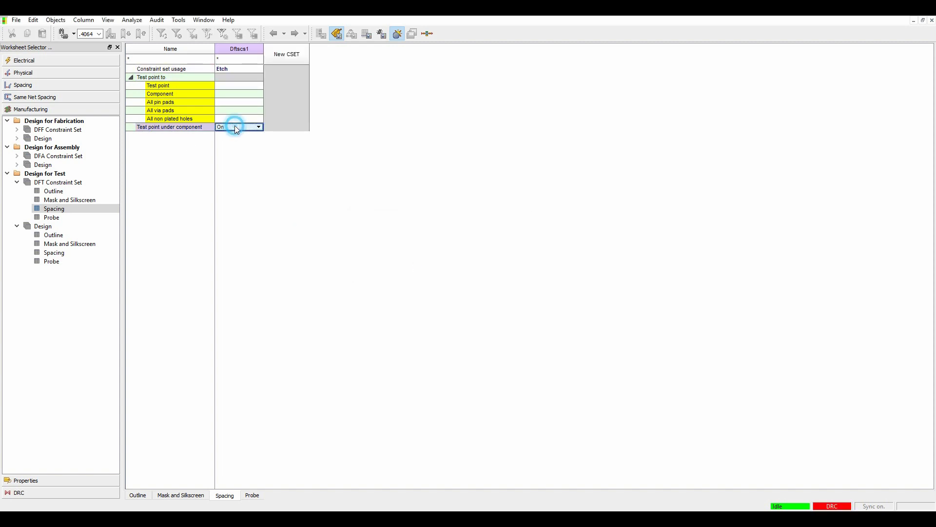
left_click(236, 134)
left_click(55, 252)
Set the BOTTOM row under Primary > Testing Layers to reference Dftscs1
left_click(131, 117)
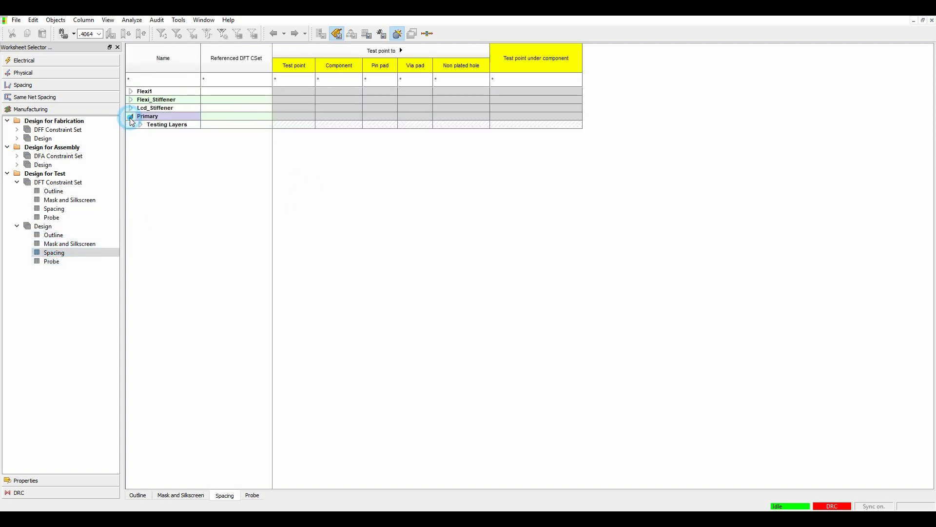
left_click(140, 124)
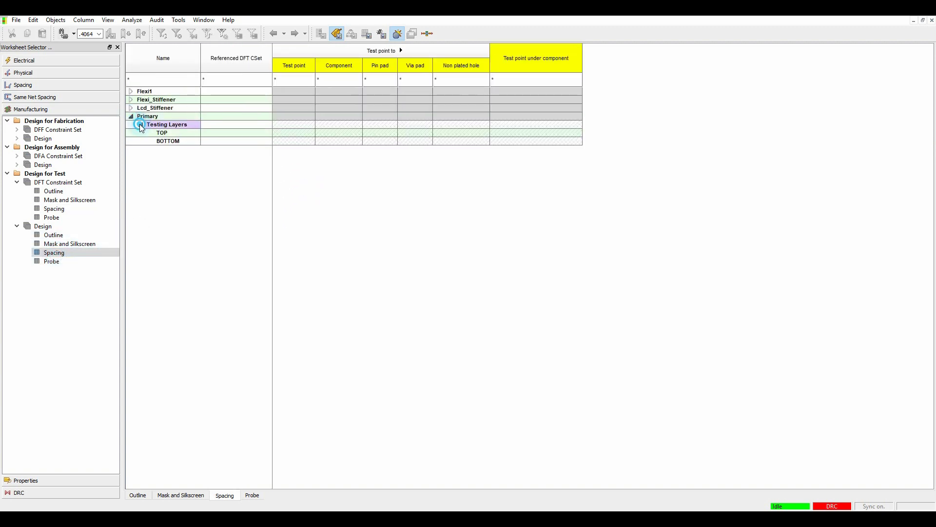
left_click(244, 141)
left_click(236, 156)
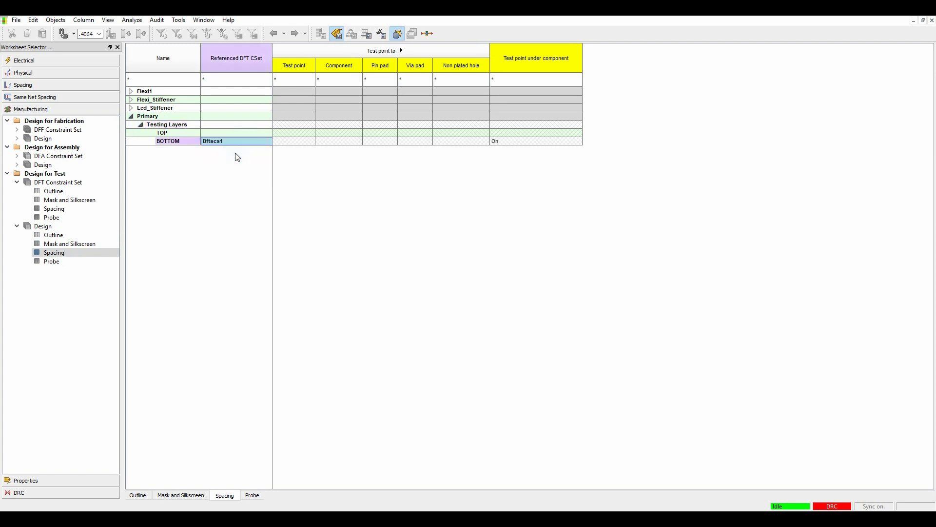
left_click(131, 20)
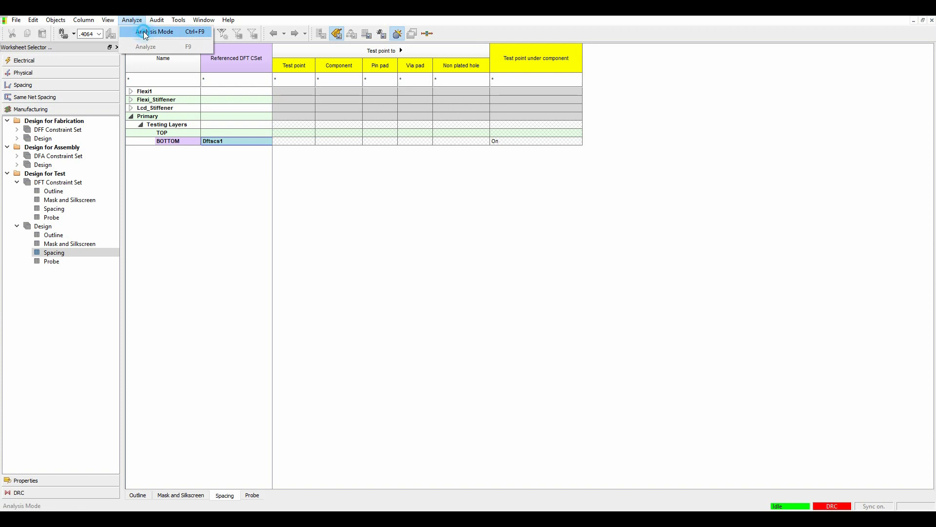
Mark all Design for Test Spacing checks On in Analysis Mode, apply, and close the dialog
left_click(145, 32)
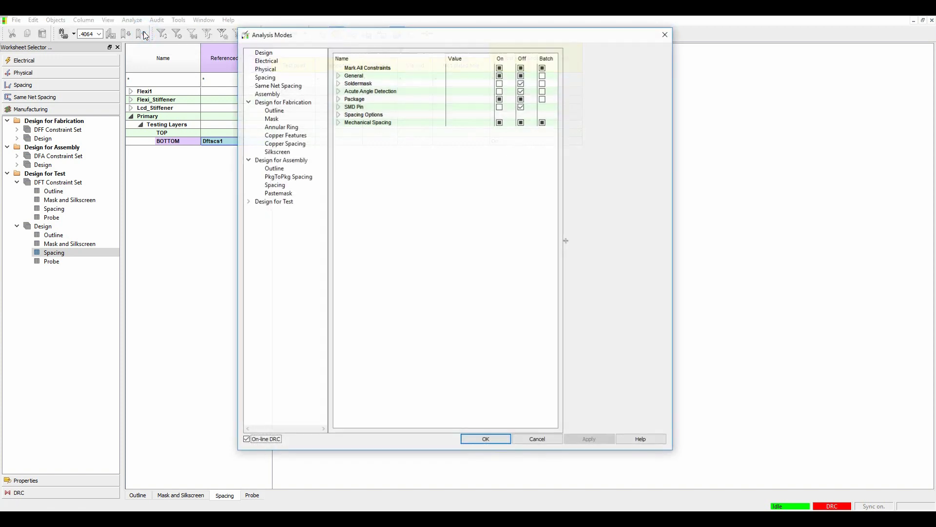
left_click(249, 205)
left_click(274, 227)
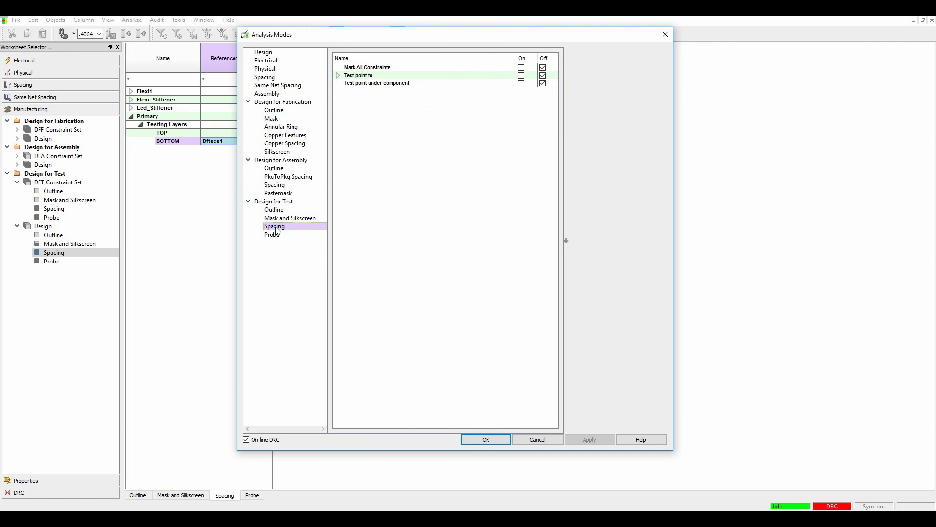
left_click(521, 68)
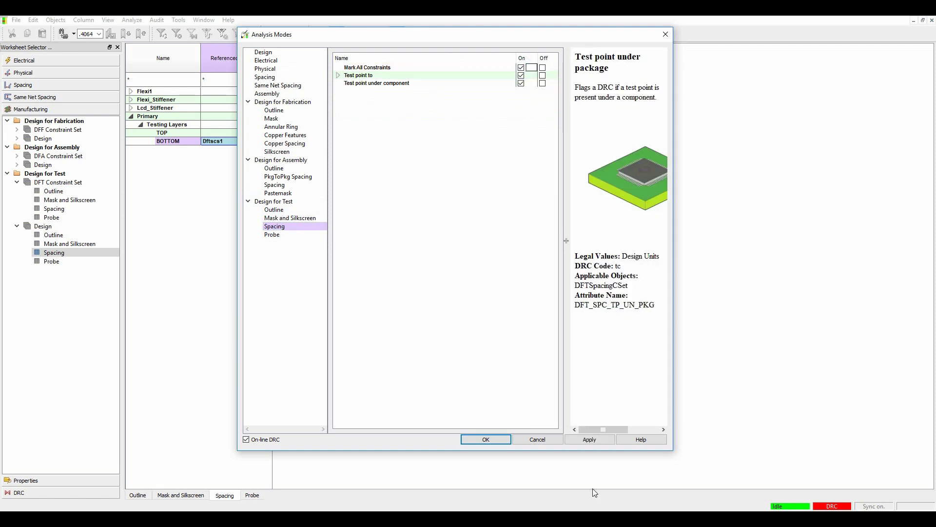
left_click(590, 440)
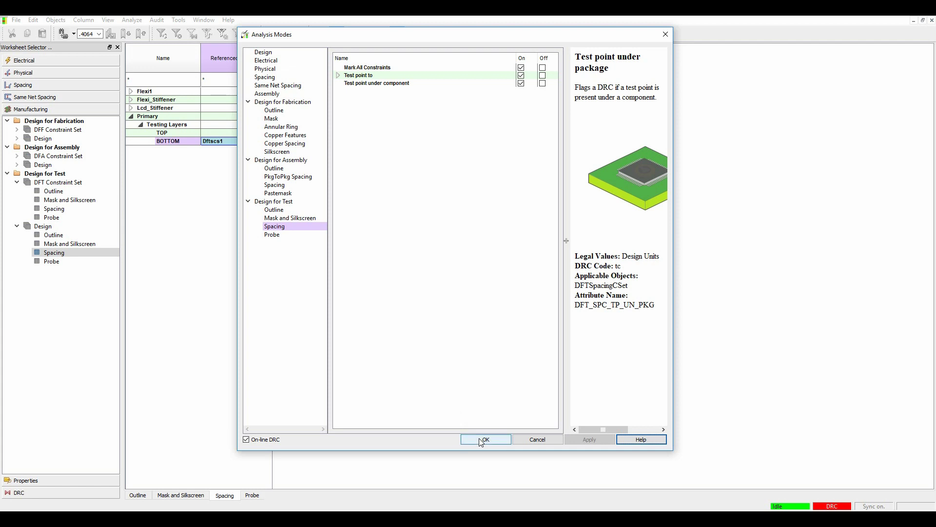
left_click(482, 441)
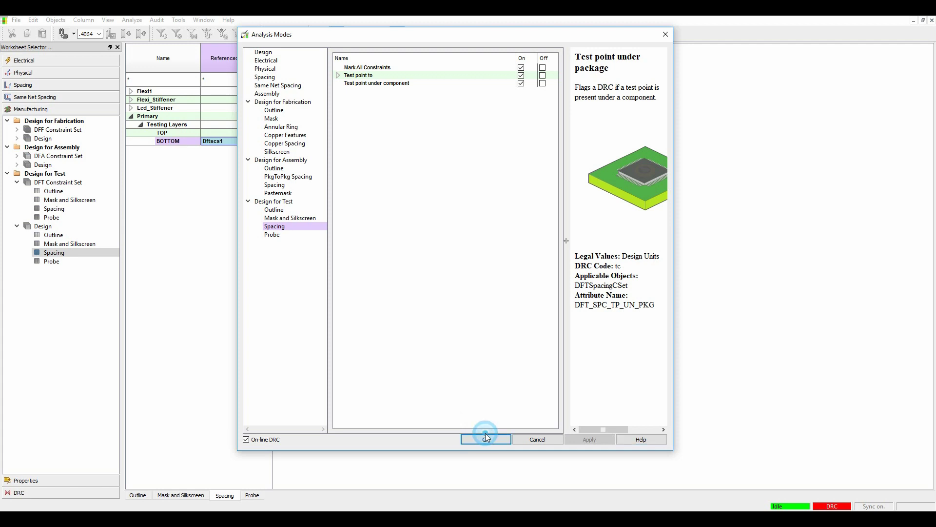
left_click(491, 440)
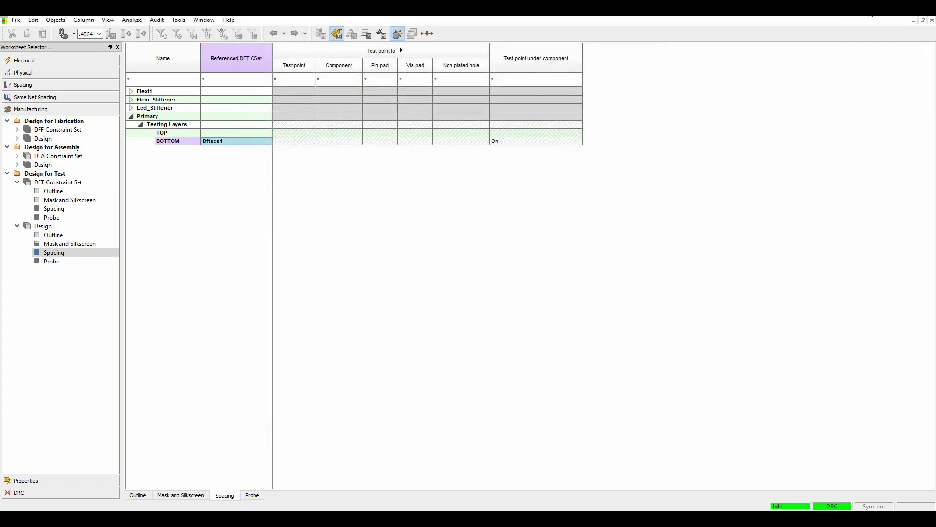
Rerun DRC and pan to its single error: a bottom test point under component J7
key("alt+Tab")
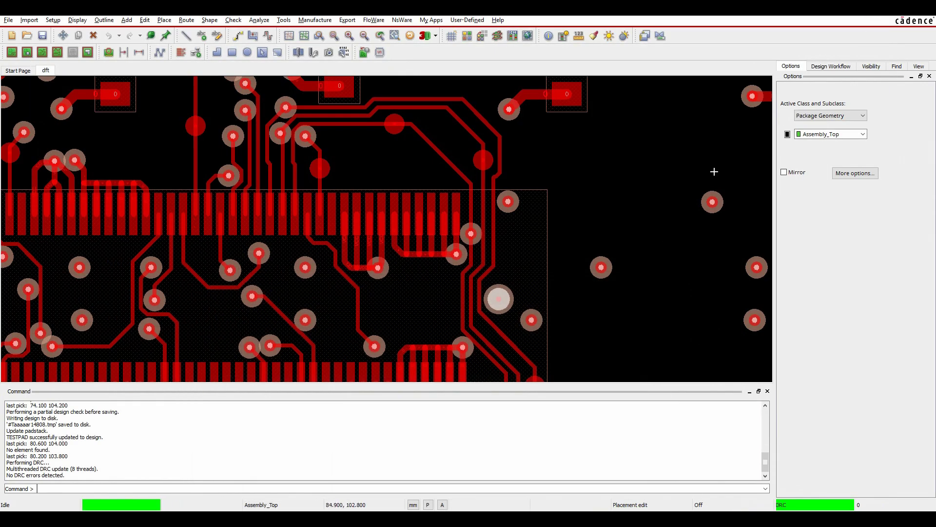
left_click(660, 36)
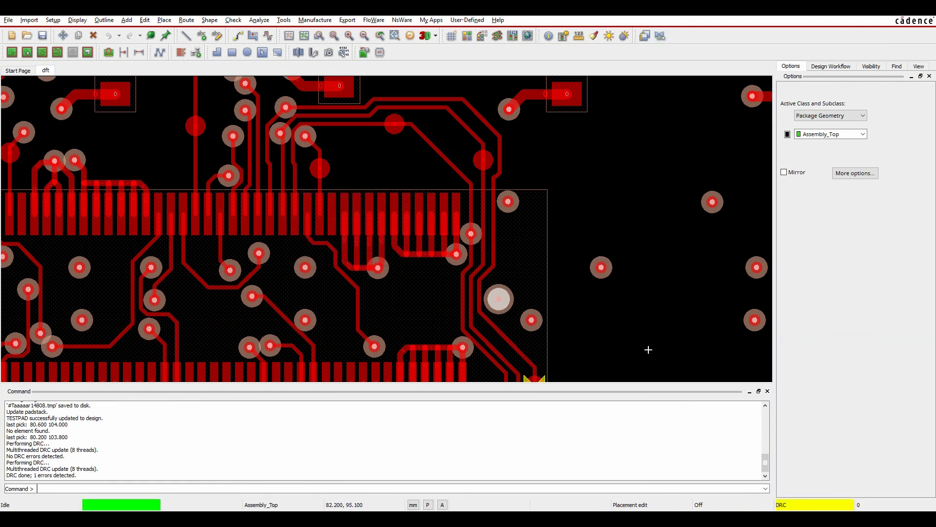
mouse_move(648, 350)
middle_mouse_down()
mouse_move(630, 278)
mouse_move(613, 331)
middle_mouse_up()
mouse_move(504, 288)
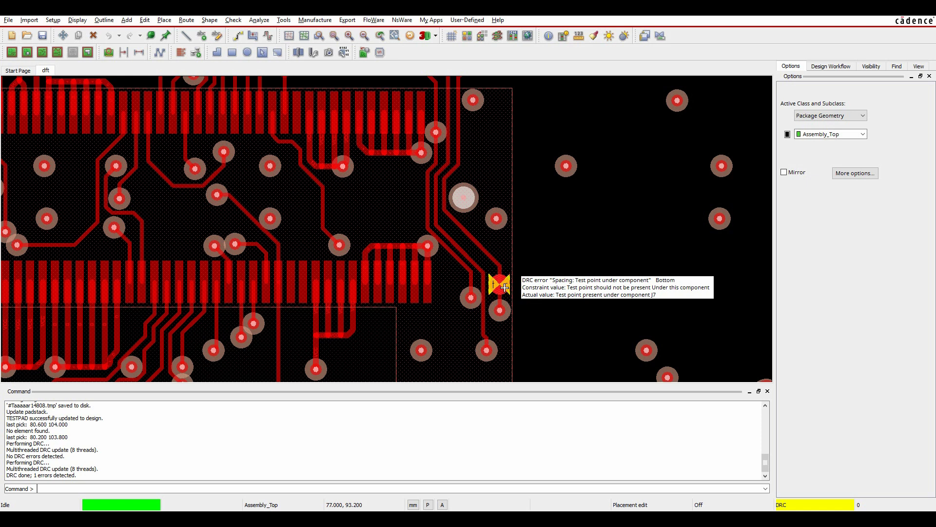
key("shift+F6")
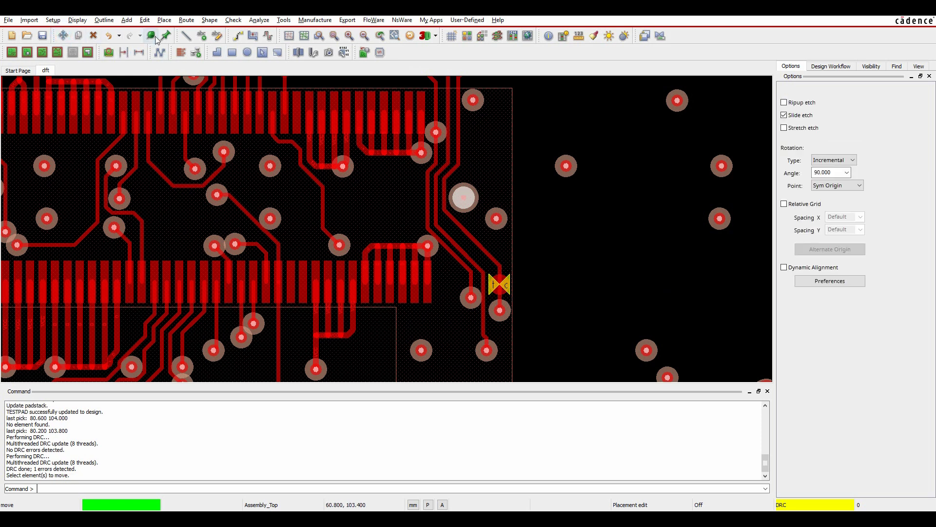
Slide the flagged test-point via out from under J7 to a clear spot outside the component
key("F6")
left_click(500, 284)
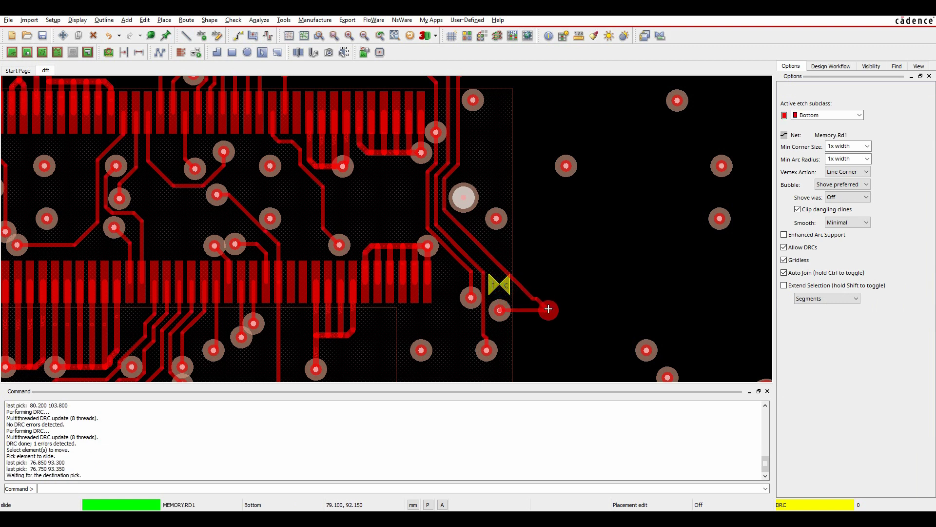
left_click(549, 309)
Reroute the Memory.Rd1 trace from the moved via to the existing route with one bend
key("F3")
left_click(549, 309)
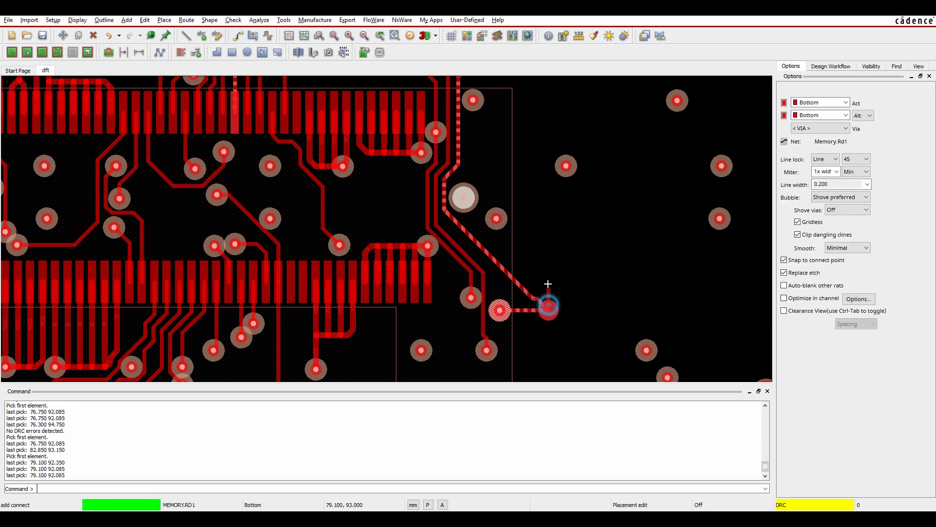
left_click(529, 251)
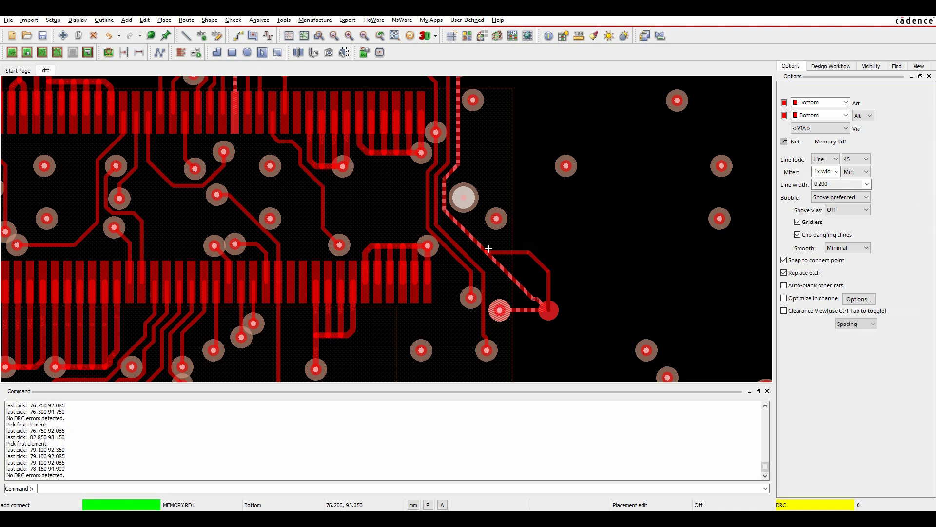
left_click(482, 244)
right_click(588, 253)
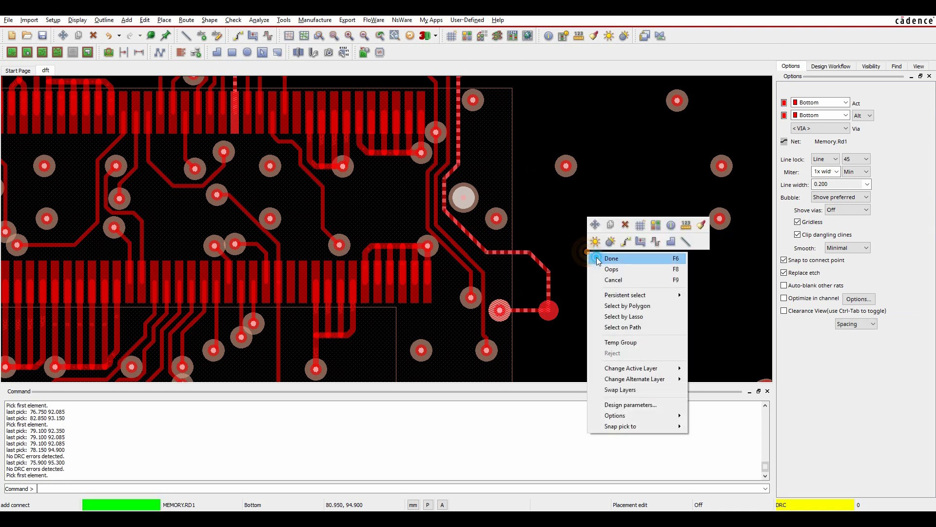
left_click(581, 230)
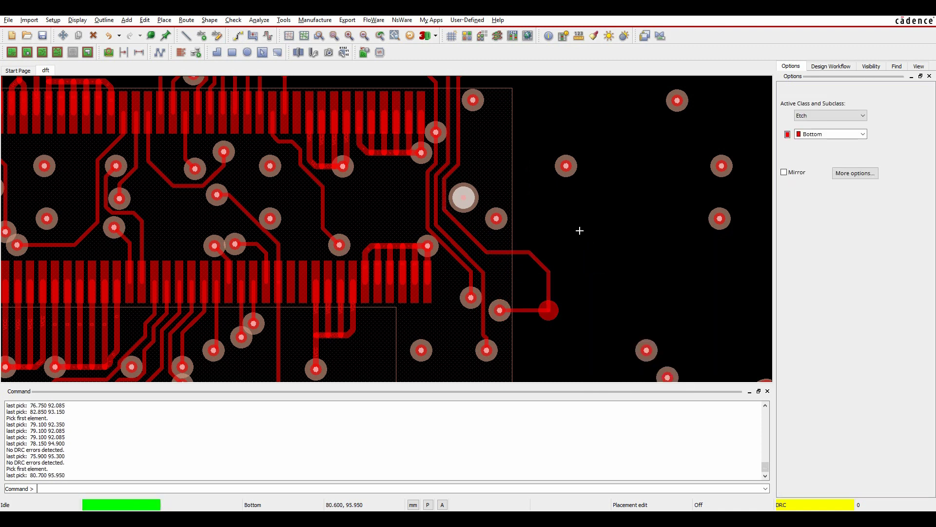